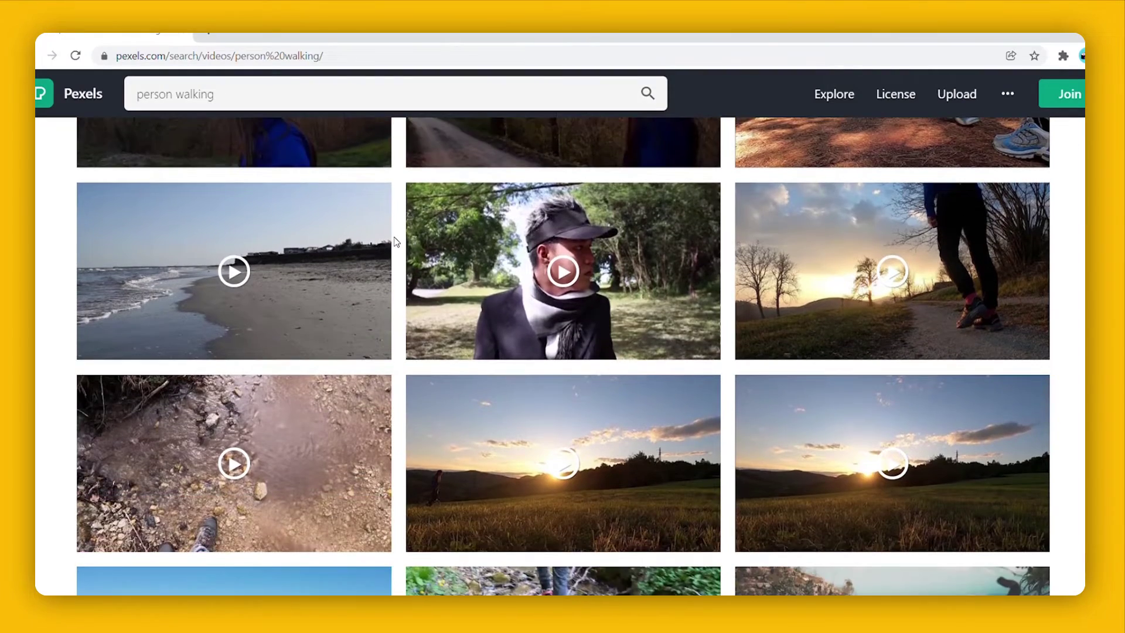
pyautogui.scroll(-4, 396, 242)
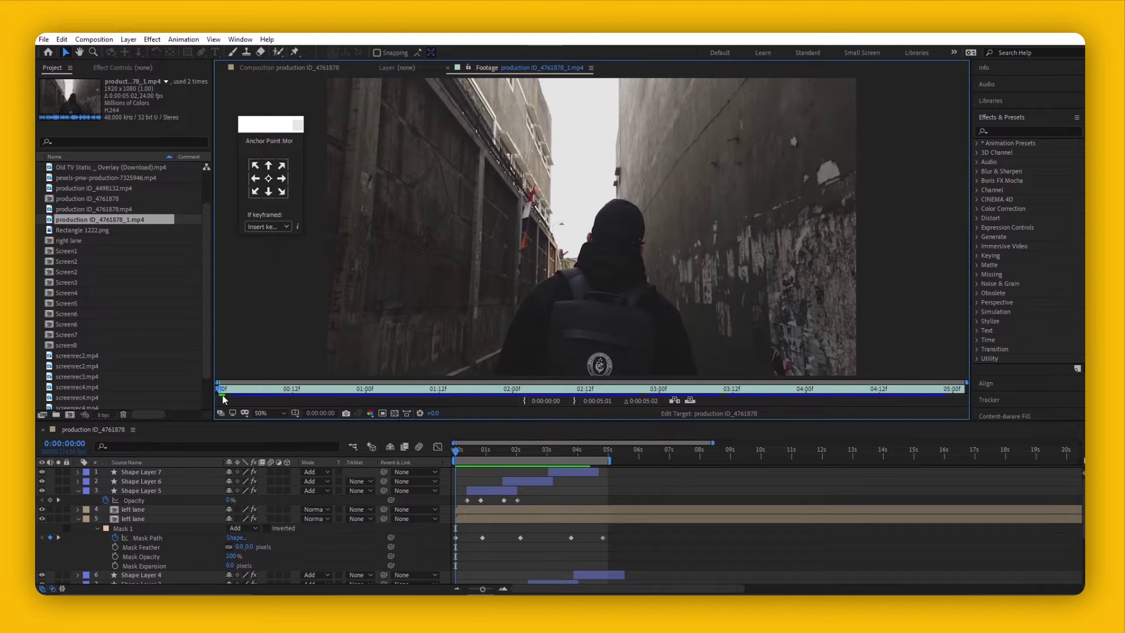
# Play the walking-man alley footage, then preview an Instagram screen recording.
pyautogui.press('space')
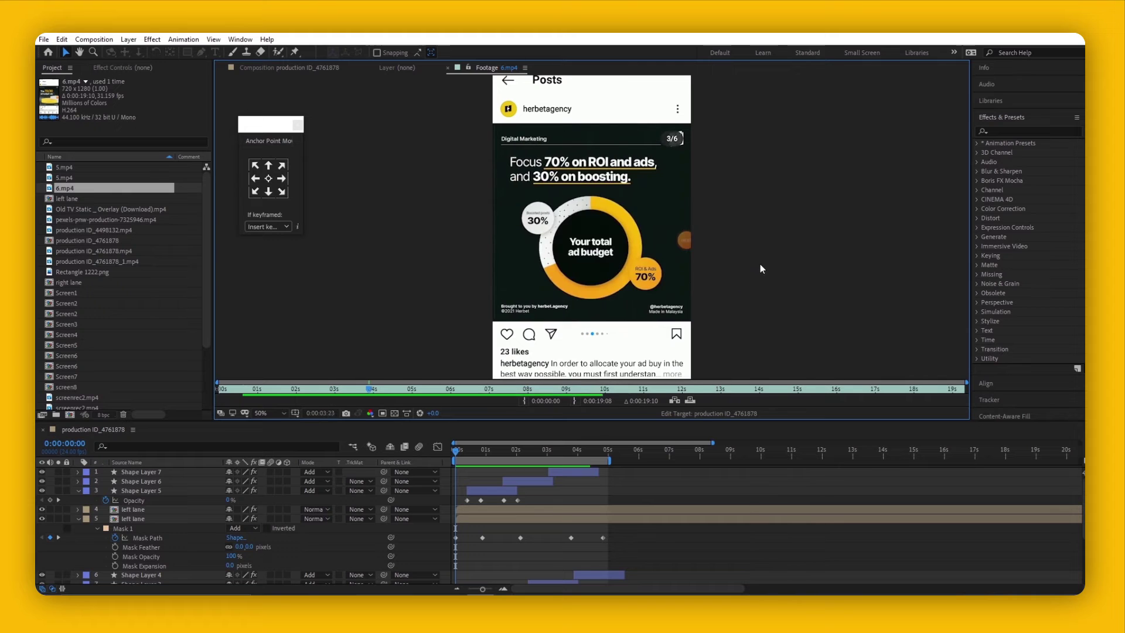
pyautogui.doubleClick(64, 178)
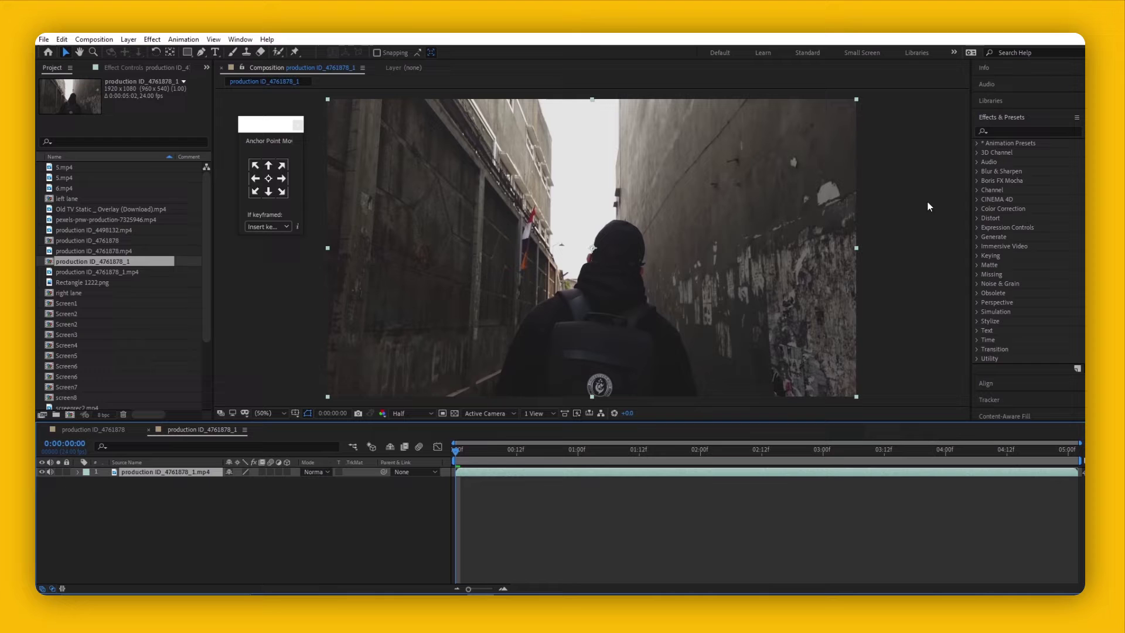
# Collapse Effects & Presets and expand the Tracker panel, checking the Window menu along the way.
pyautogui.click(997, 120)
pyautogui.click(992, 150)
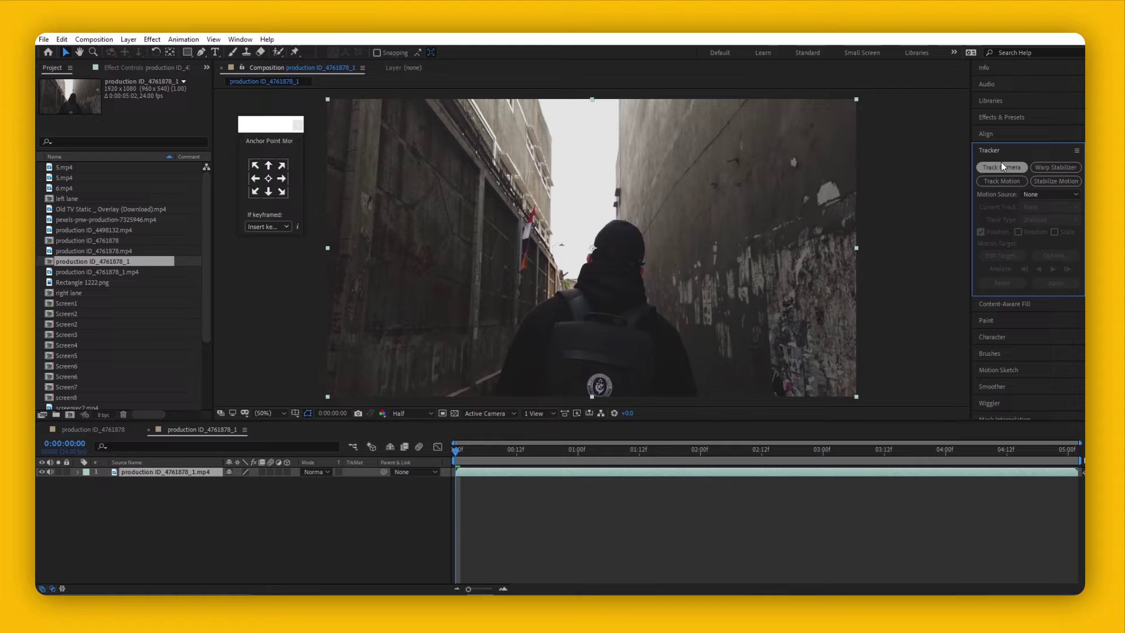
pyautogui.click(240, 40)
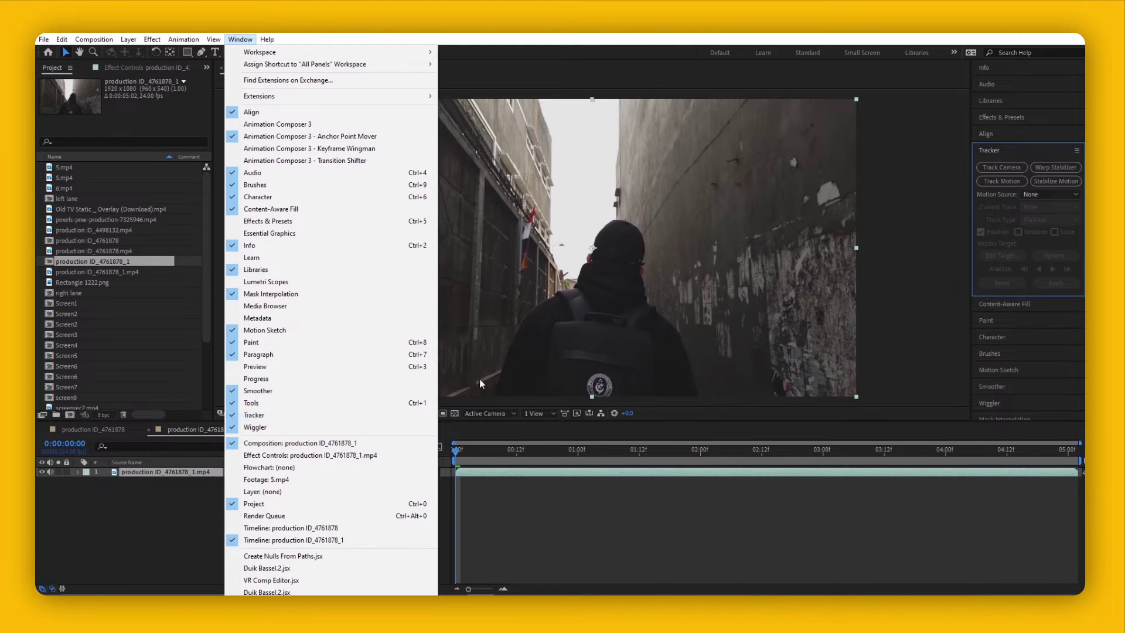
pyautogui.click(997, 150)
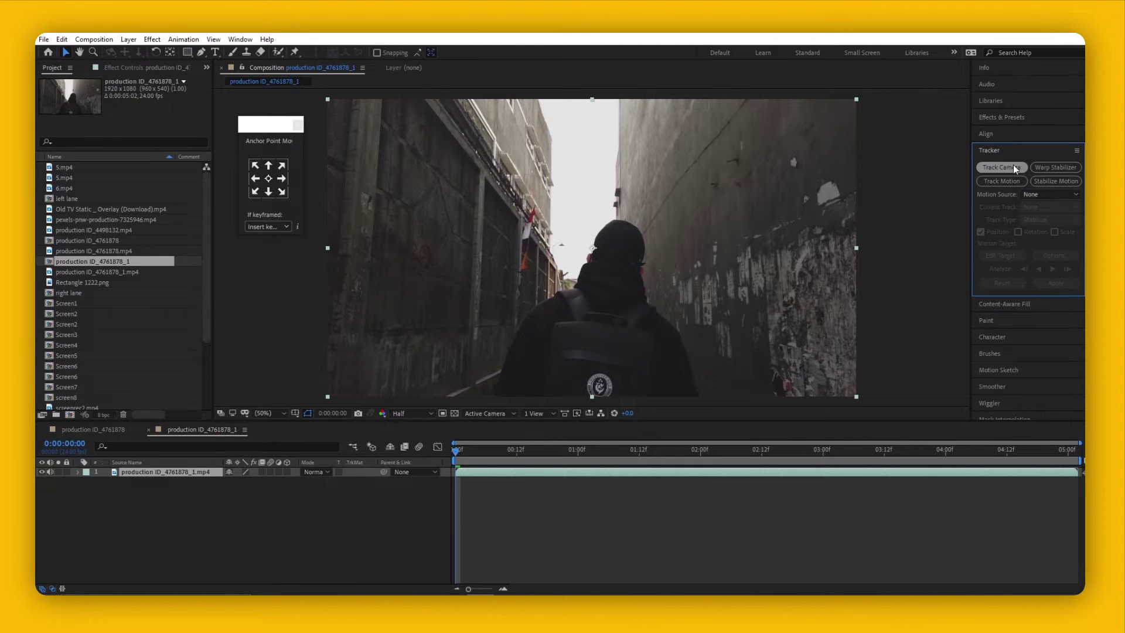
# Run Track Camera on the alley clip and raise Track Point Size to 141%.
pyautogui.click(1015, 167)
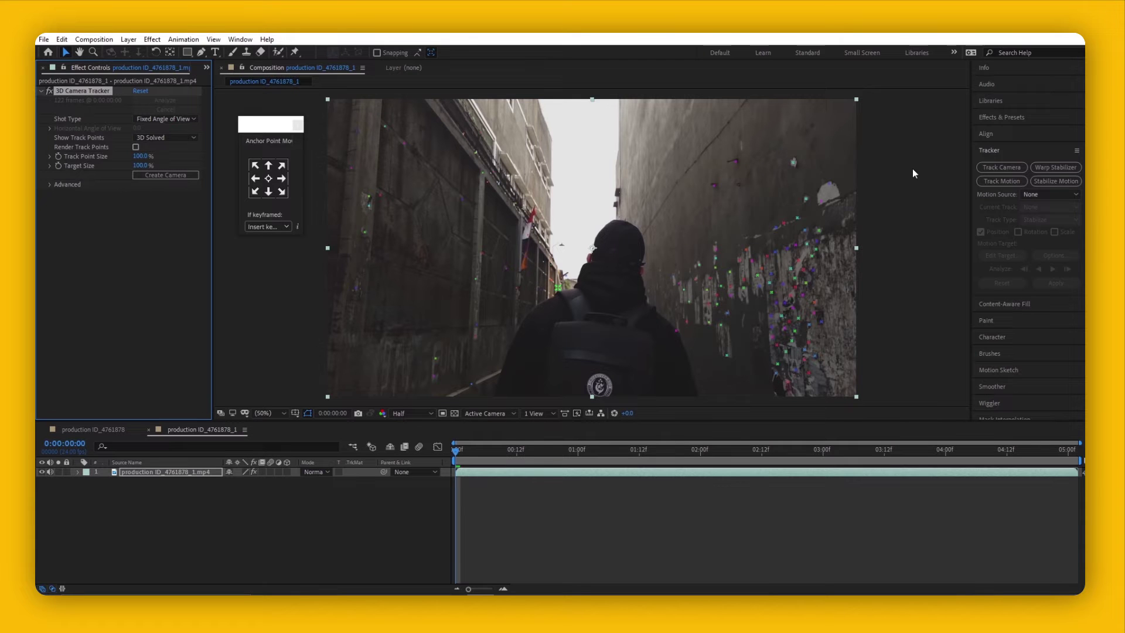
pyautogui.moveTo(644, 463); pyautogui.dragTo(446, 468)
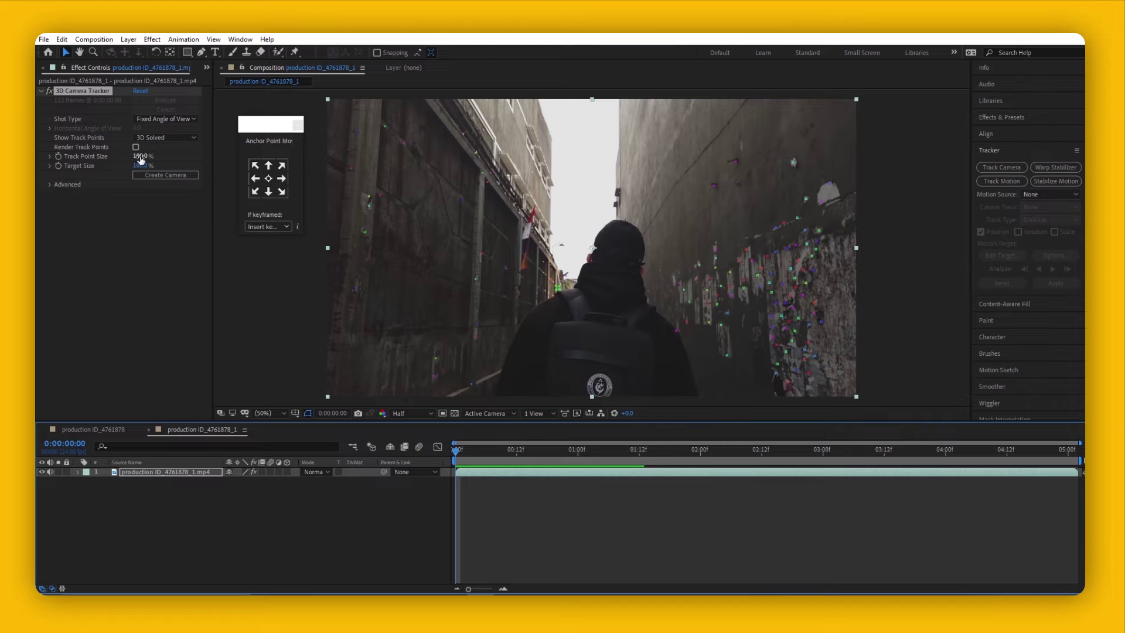
pyautogui.moveTo(140, 160); pyautogui.dragTo(160, 159)
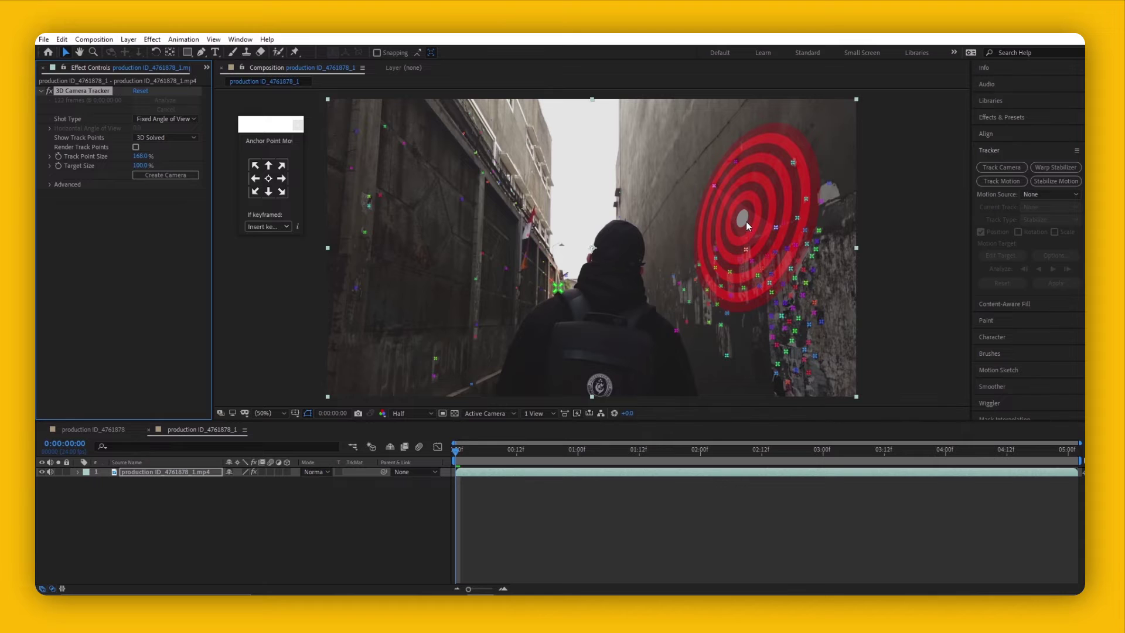
# Create a solid and camera at the right-wall target, preview it, and return to frame 0.
pyautogui.rightClick(747, 222)
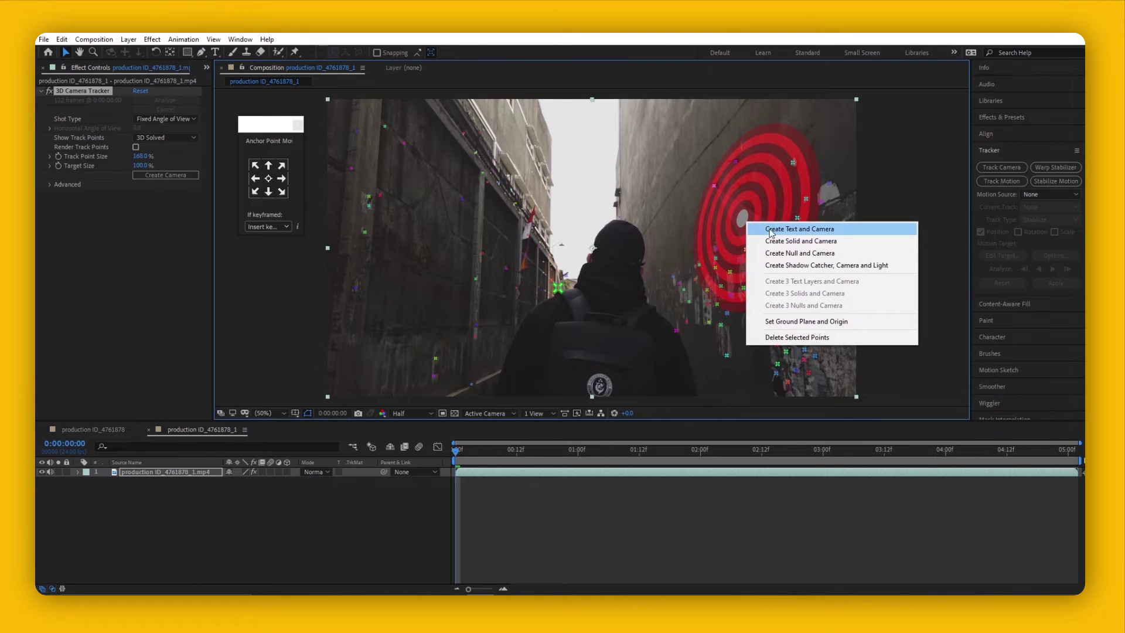
pyautogui.click(802, 242)
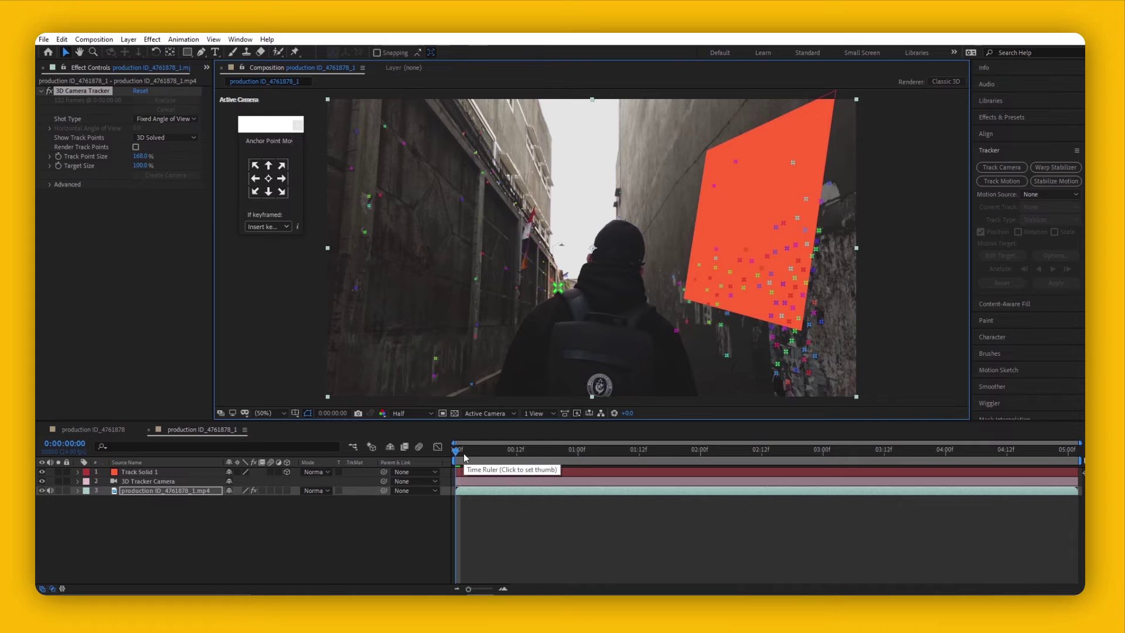
pyautogui.press('space')
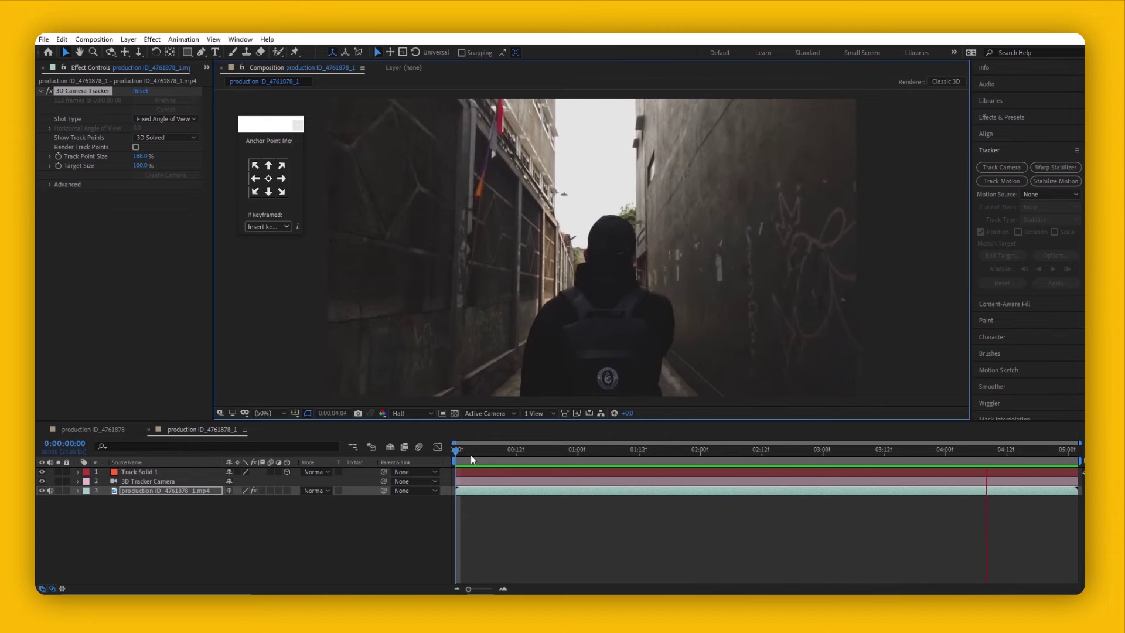
pyautogui.moveTo(470, 455)
pyautogui.mouseDown()
pyautogui.moveTo(450, 464)
pyautogui.moveTo(643, 466)
pyautogui.moveTo(470, 463)
pyautogui.mouseUp()
pyautogui.press('Home')
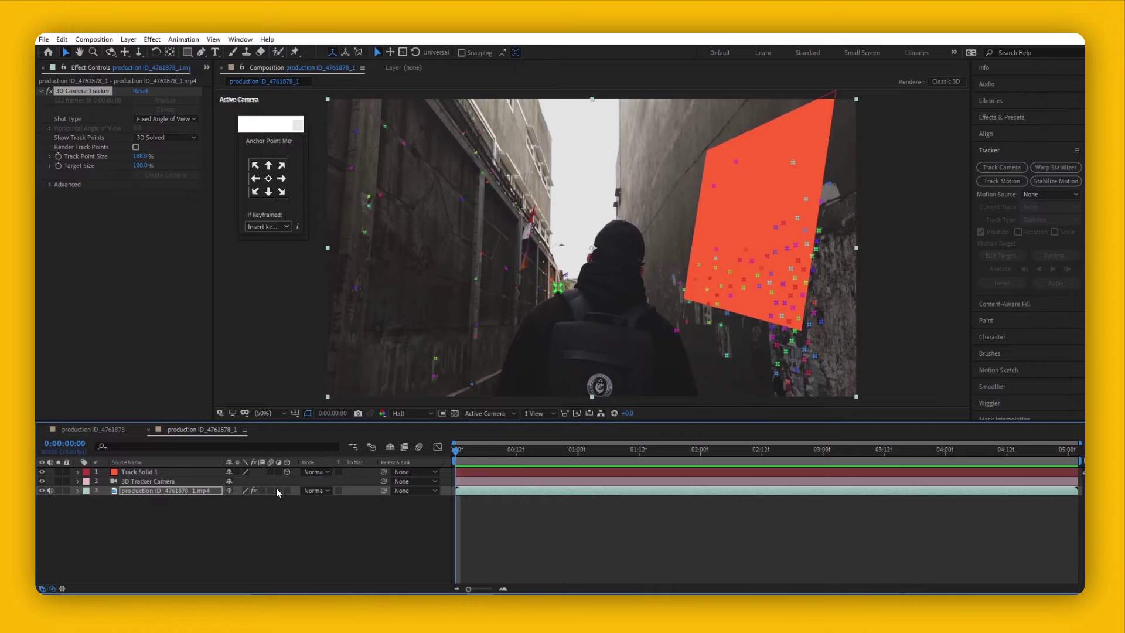
# Pre-compose Track Solid 1 into a composition named 'New screen'.
pyautogui.rightClick(153, 472)
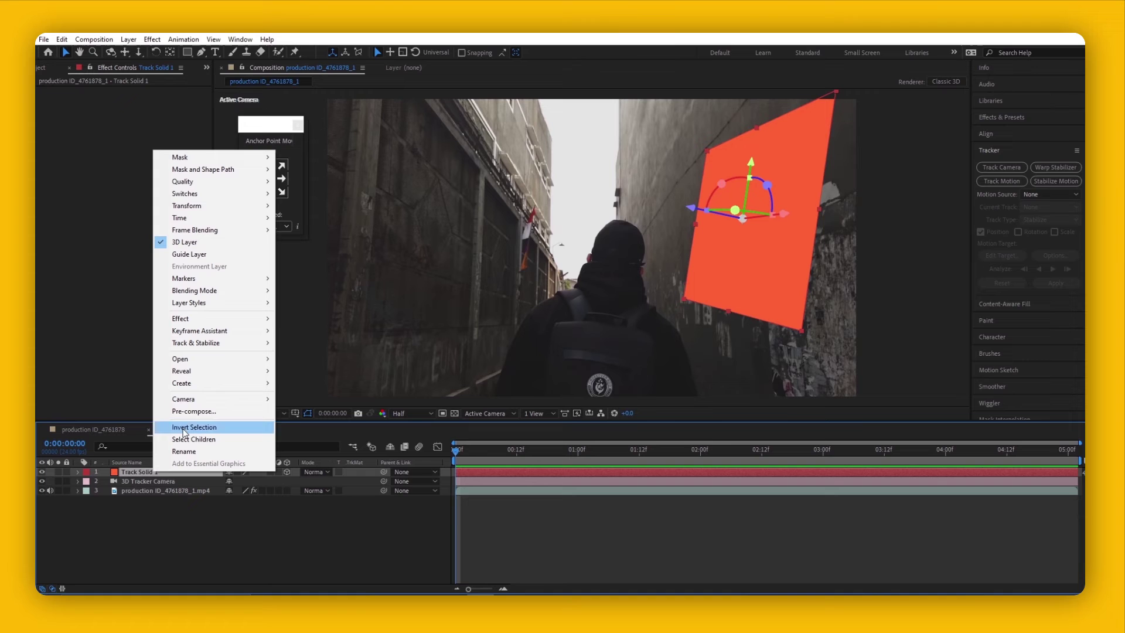
pyautogui.click(191, 412)
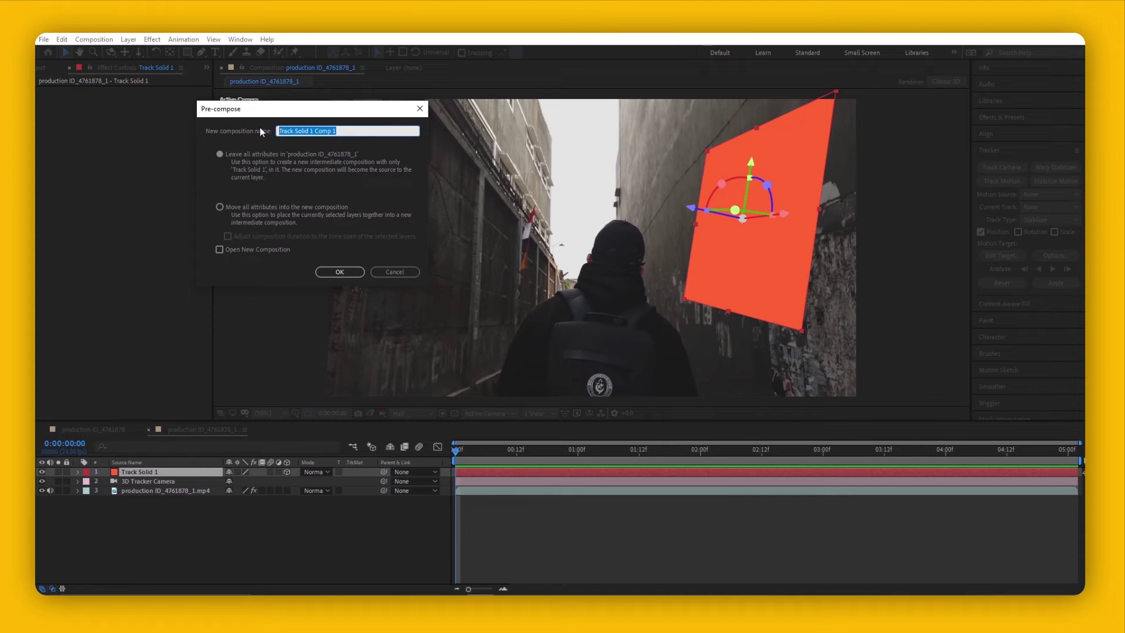
pyautogui.write('New sc')
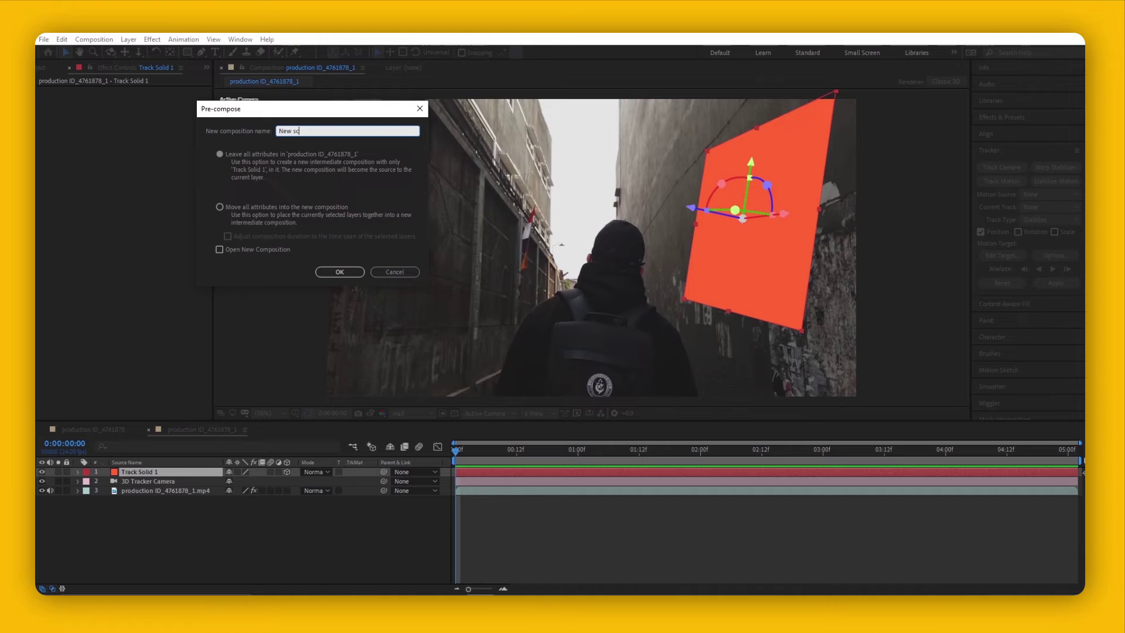
pyautogui.write('reen 1')
pyautogui.press('Return')
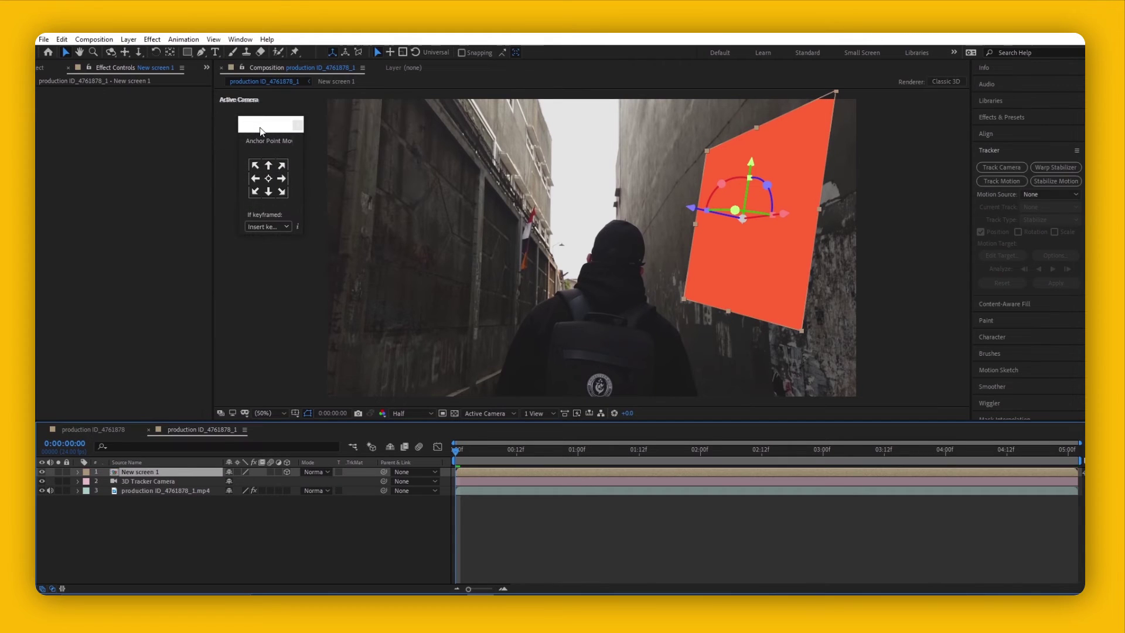
# Inside New screen 1, add the recording 6.mp4 and scale it up to fill the width.
pyautogui.doubleClick(140, 473)
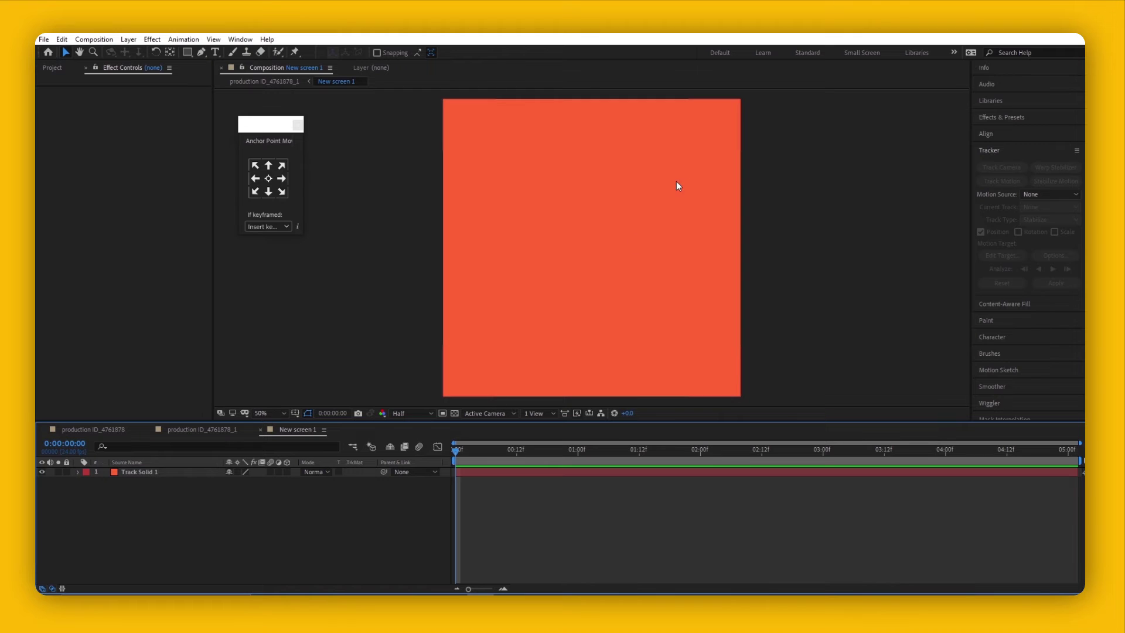
pyautogui.press(',')
pyautogui.press(',')
pyautogui.press('.')
pyautogui.press('.')
pyautogui.press(',')
pyautogui.press(',')
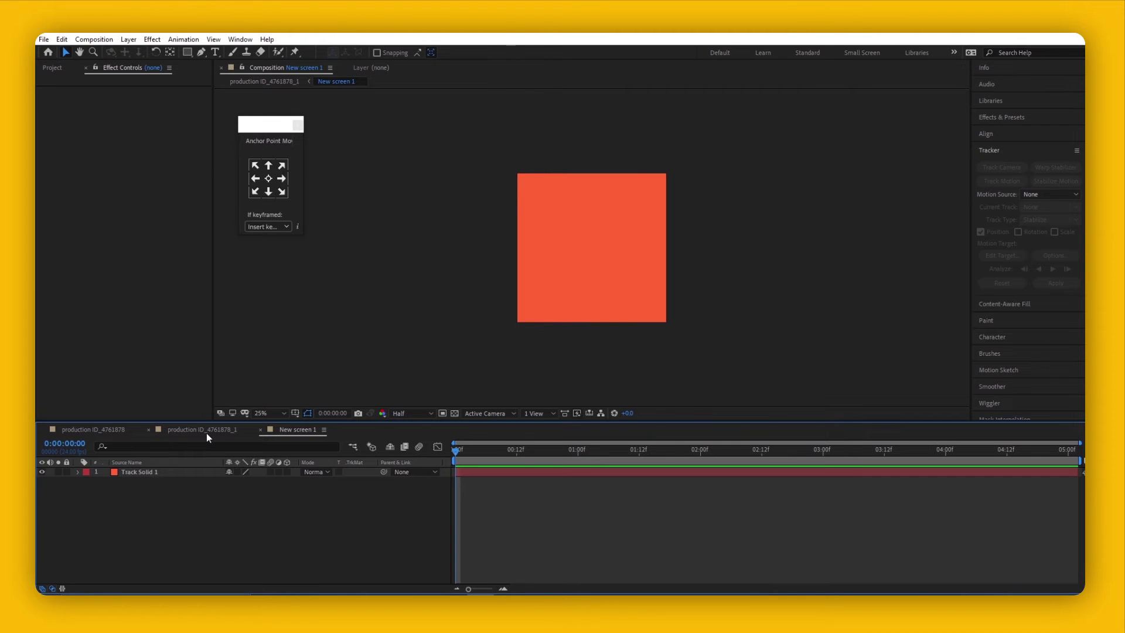
pyautogui.hotkey('ctrl', '0')
pyautogui.moveTo(71, 187); pyautogui.dragTo(149, 472)
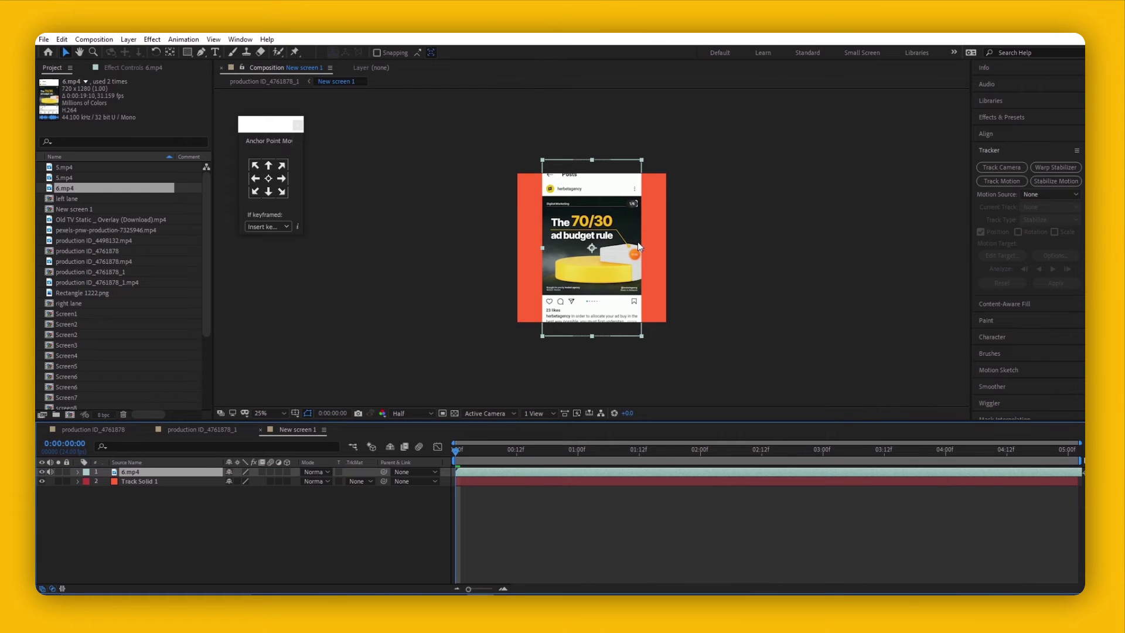
pyautogui.moveTo(640, 248); pyautogui.dragTo(666, 251)
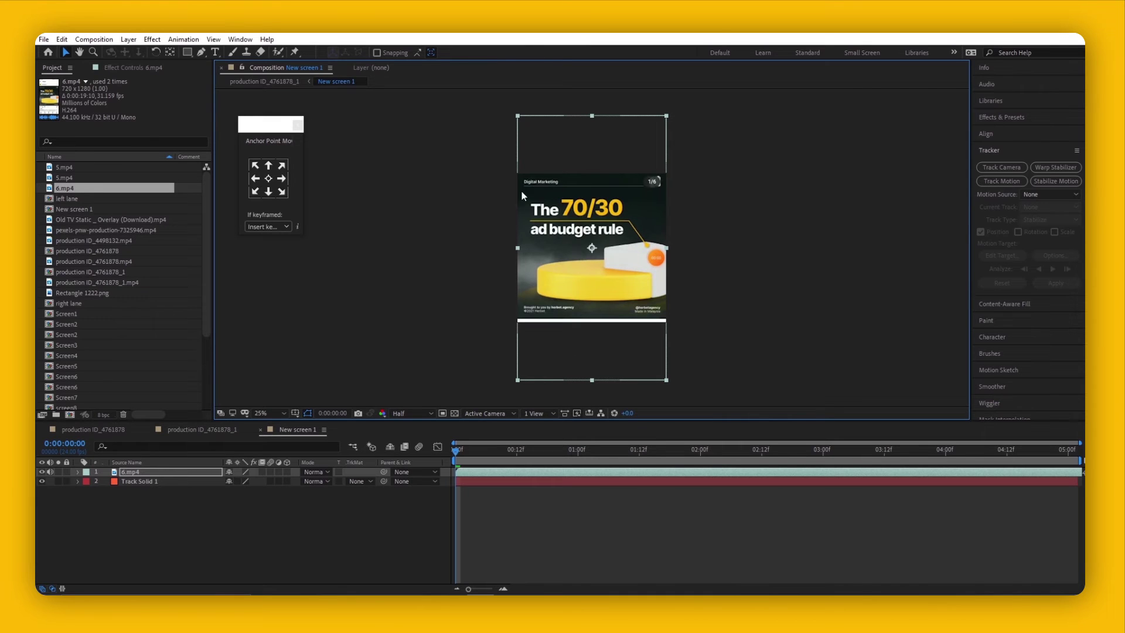
# Resize the New screen 1 composition in Composition Settings to fit the portrait post.
pyautogui.click(95, 40)
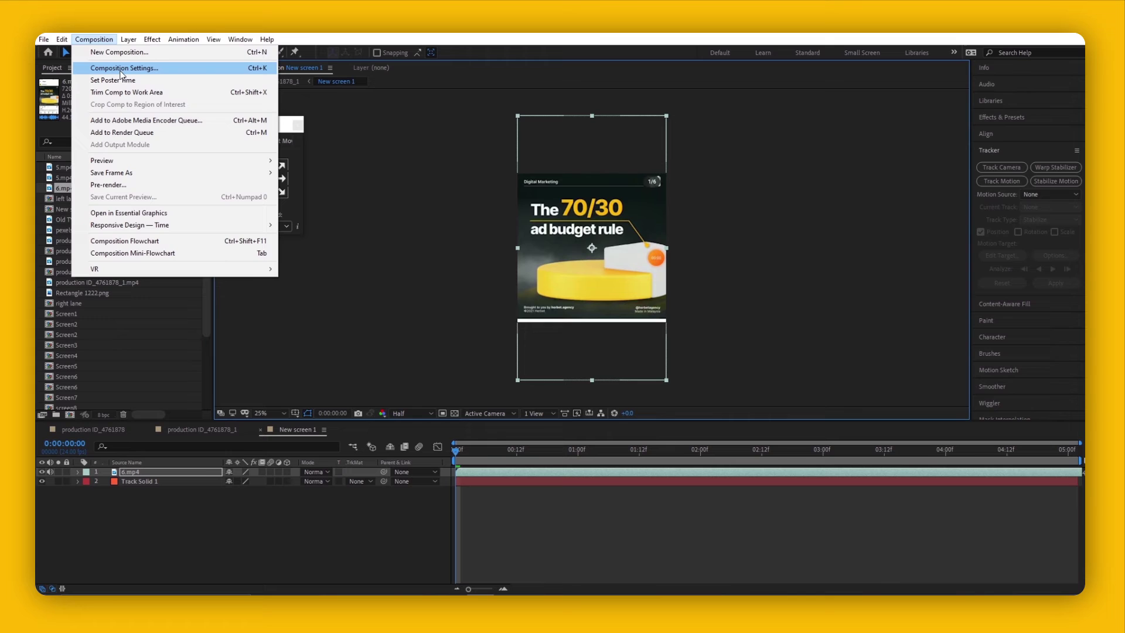
pyautogui.click(123, 68)
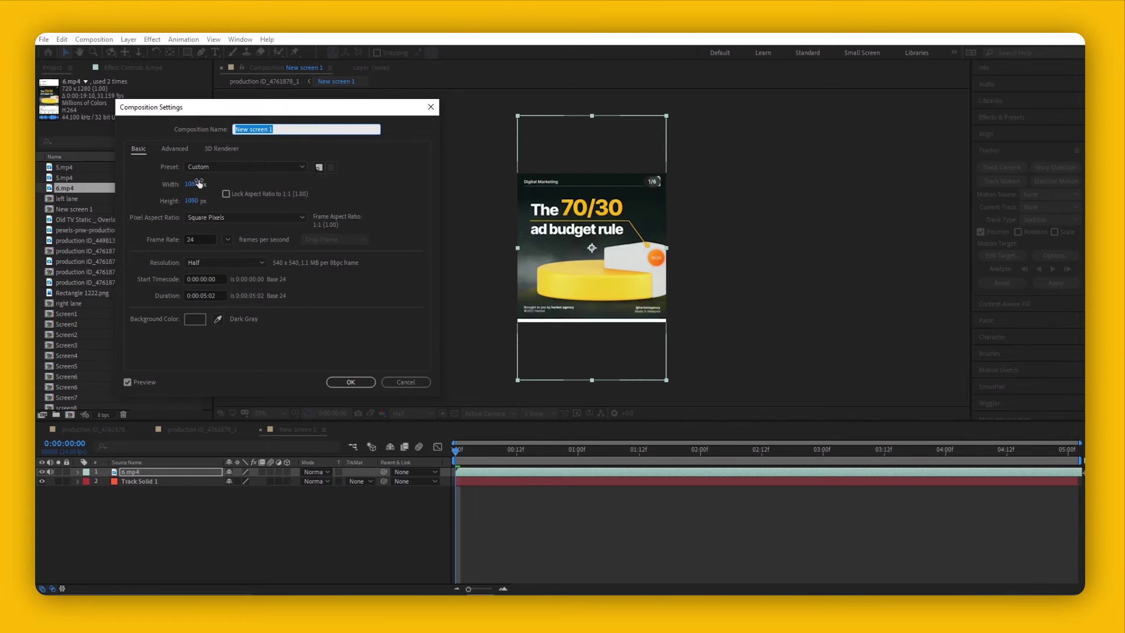
pyautogui.press('Return')
pyautogui.moveTo(456, 450)
pyautogui.mouseDown()
pyautogui.moveTo(912, 463)
pyautogui.moveTo(877, 462)
pyautogui.moveTo(467, 446)
pyautogui.moveTo(961, 451)
pyautogui.moveTo(1073, 481)
pyautogui.moveTo(442, 446)
pyautogui.mouseUp()
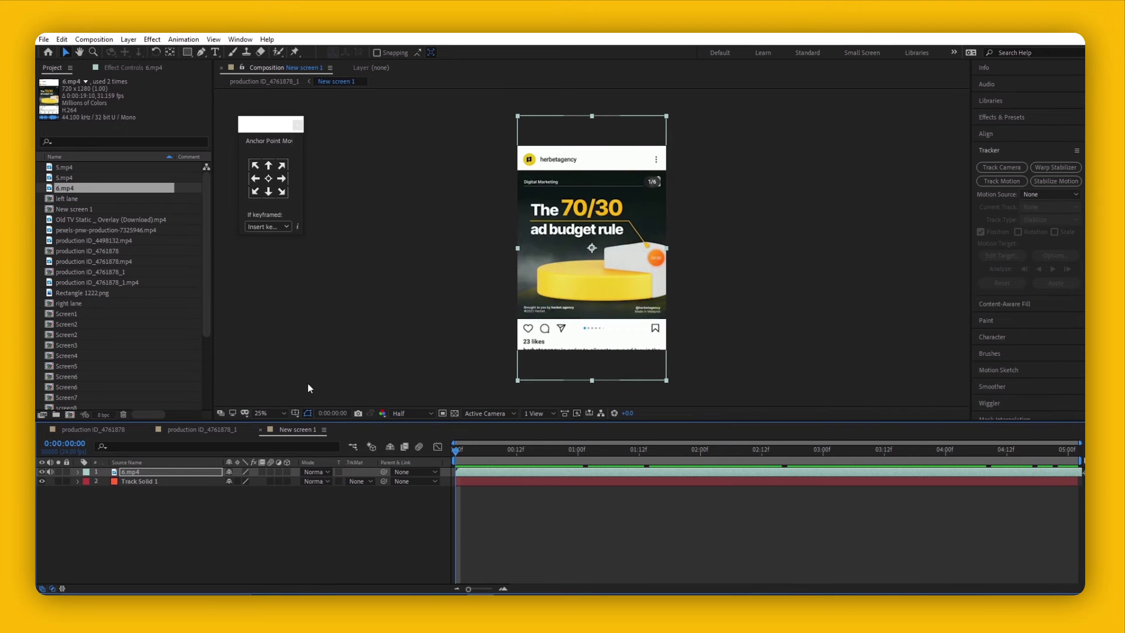
# In production ID_4761878_1, rotate the New screen 1 layer to match the right wall's angle.
pyautogui.click(202, 431)
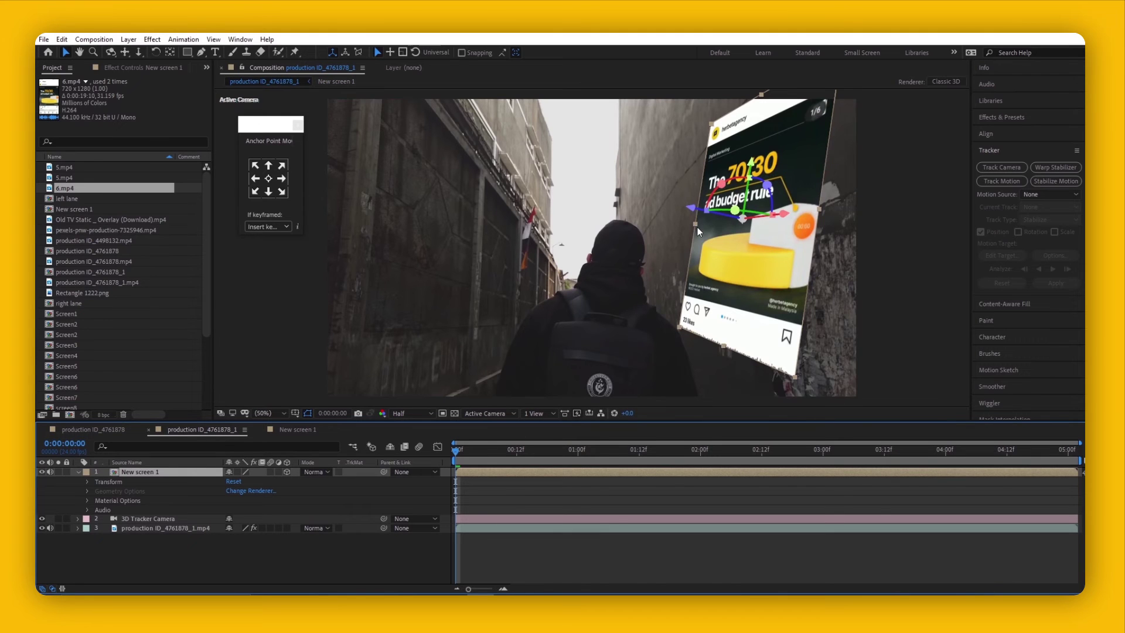
pyautogui.moveTo(453, 449)
pyautogui.mouseDown()
pyautogui.moveTo(769, 440)
pyautogui.moveTo(449, 451)
pyautogui.mouseUp()
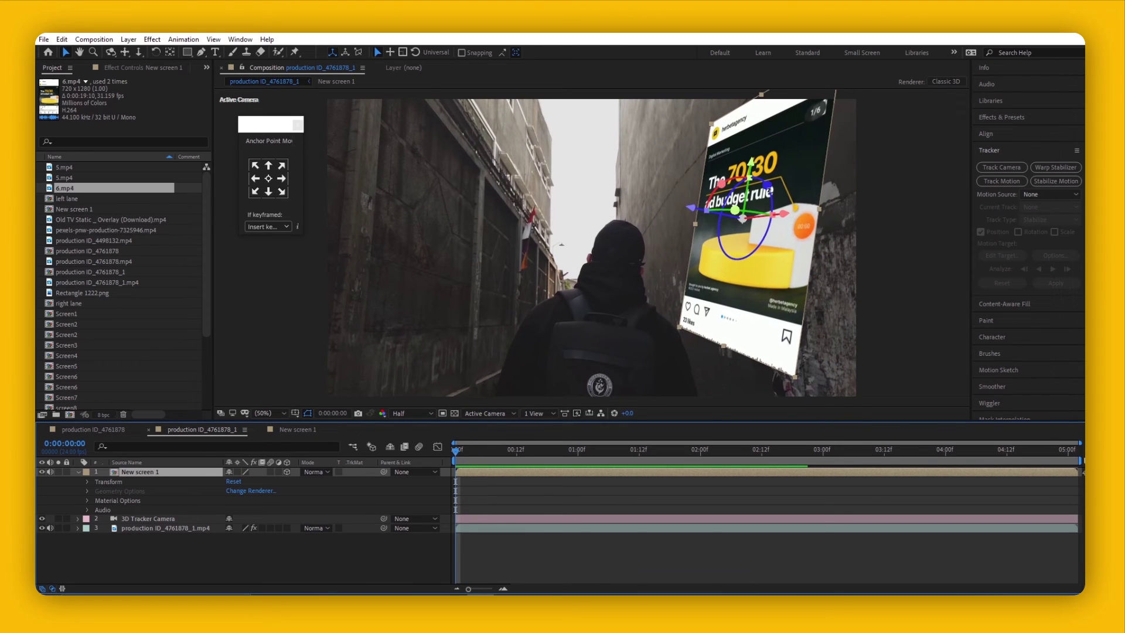
pyautogui.moveTo(771, 208); pyautogui.dragTo(764, 195)
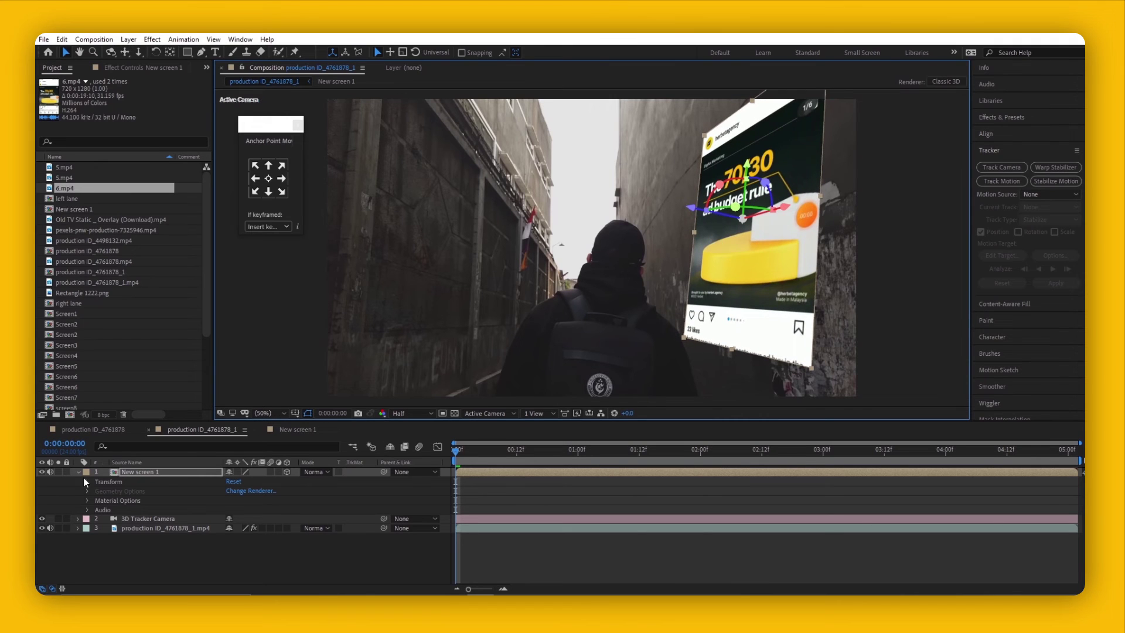
pyautogui.moveTo(719, 184); pyautogui.dragTo(718, 185)
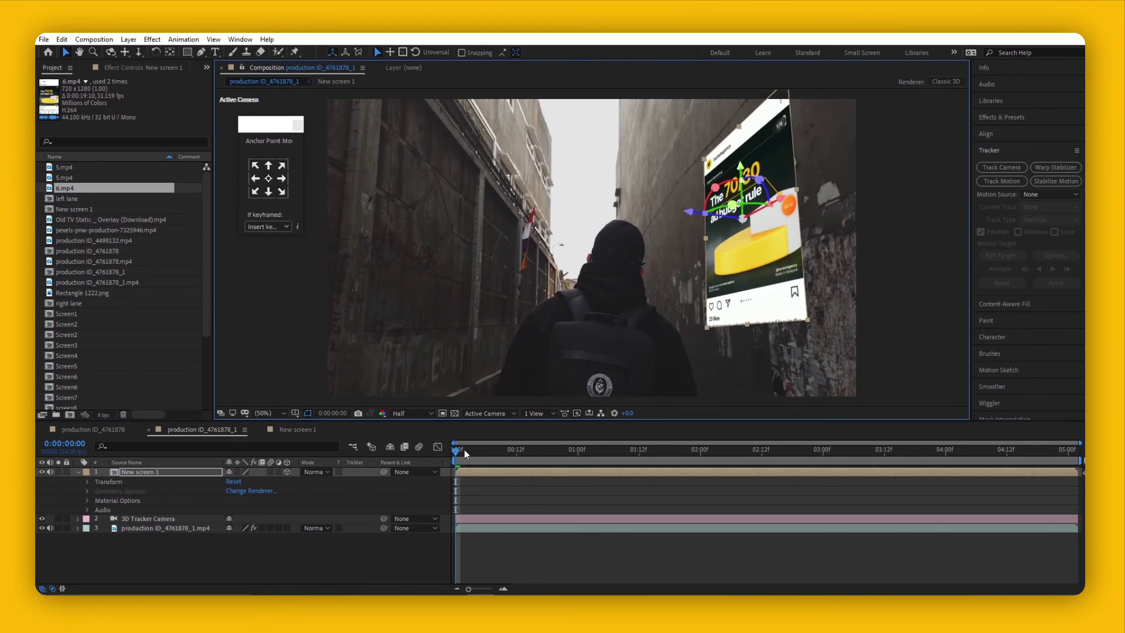
# Play the alley composition to check the Instagram screen stays tracked on the wall.
pyautogui.press('space')
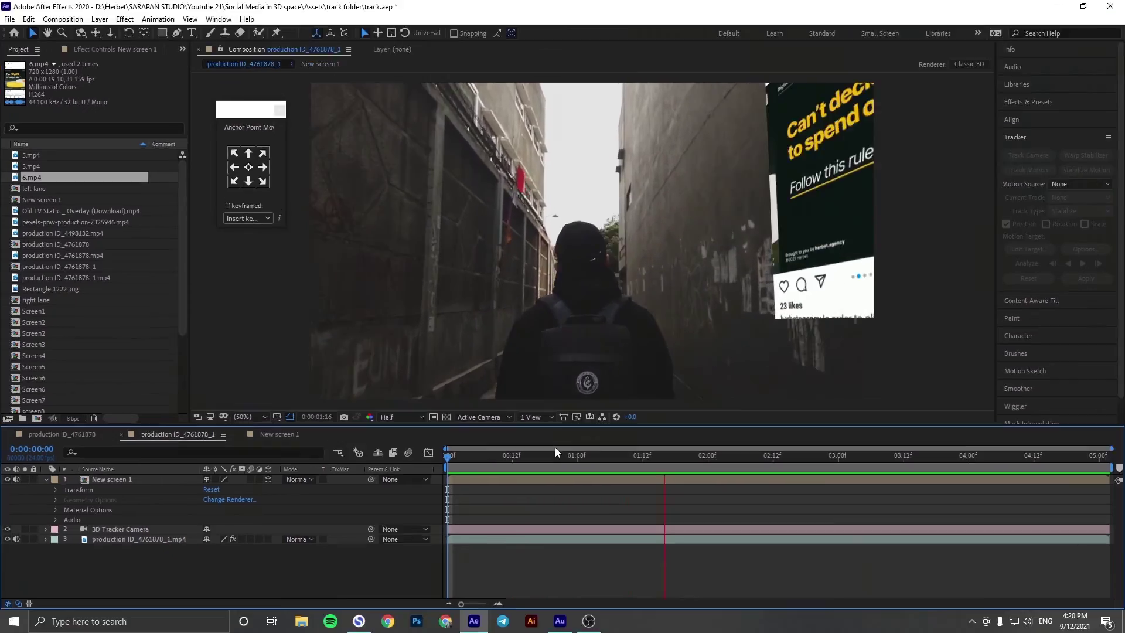